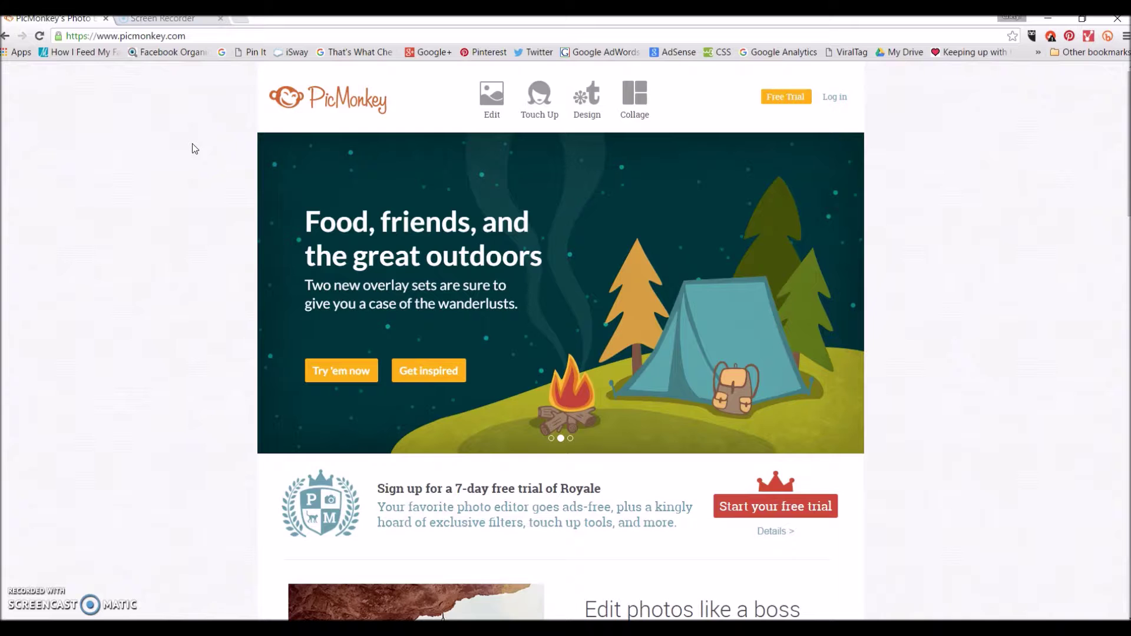
Step: Open the photo 'First Day of School 2016-1' from the computer in the editor
mouse_move(492, 96)
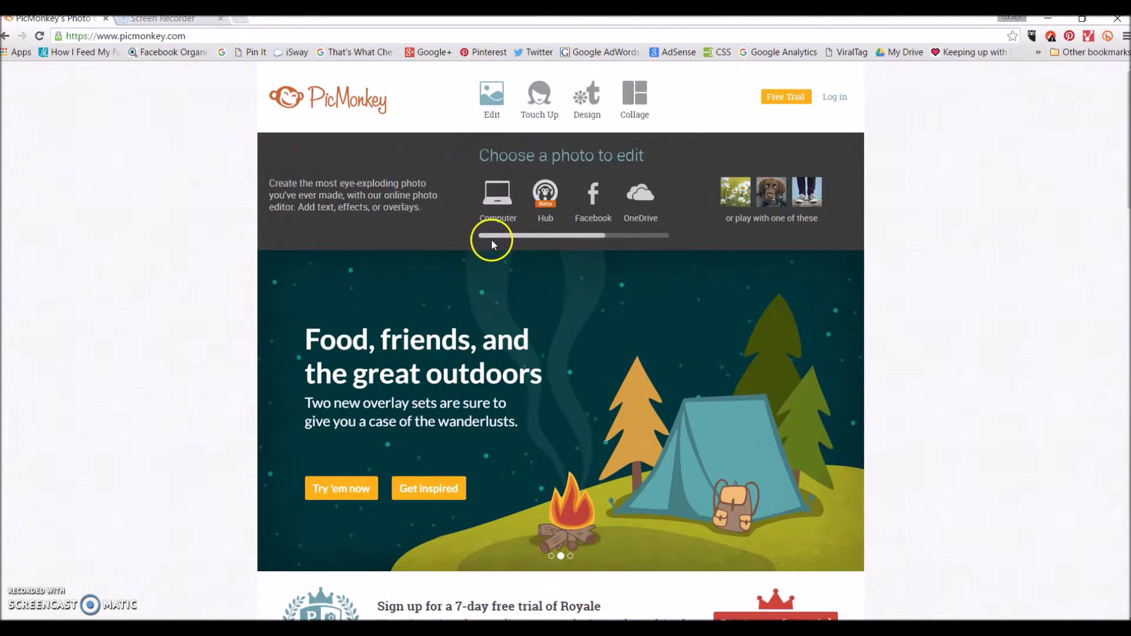
mouse_move(491, 239)
left_mouse_down()
mouse_move(583, 238)
mouse_move(475, 238)
left_mouse_up()
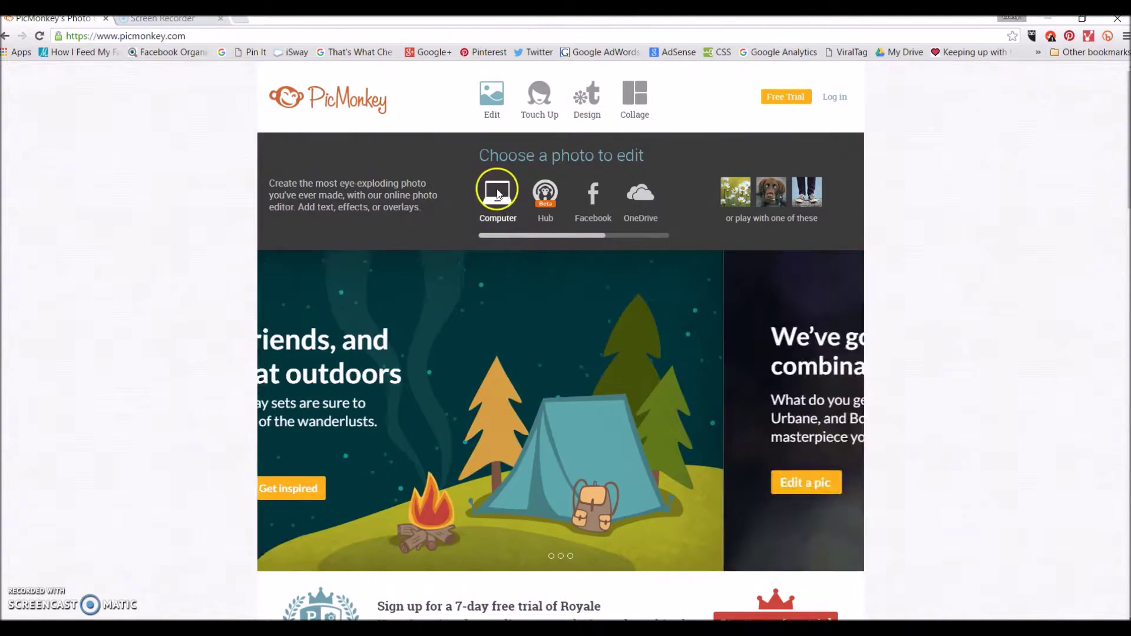
left_click(498, 193)
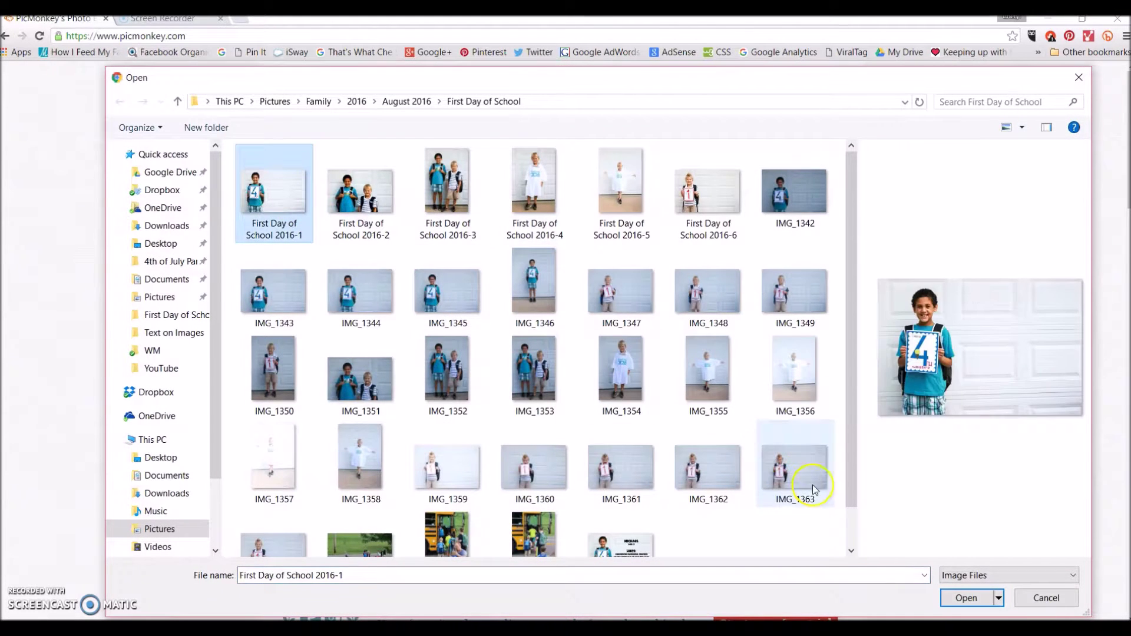
left_click(967, 598)
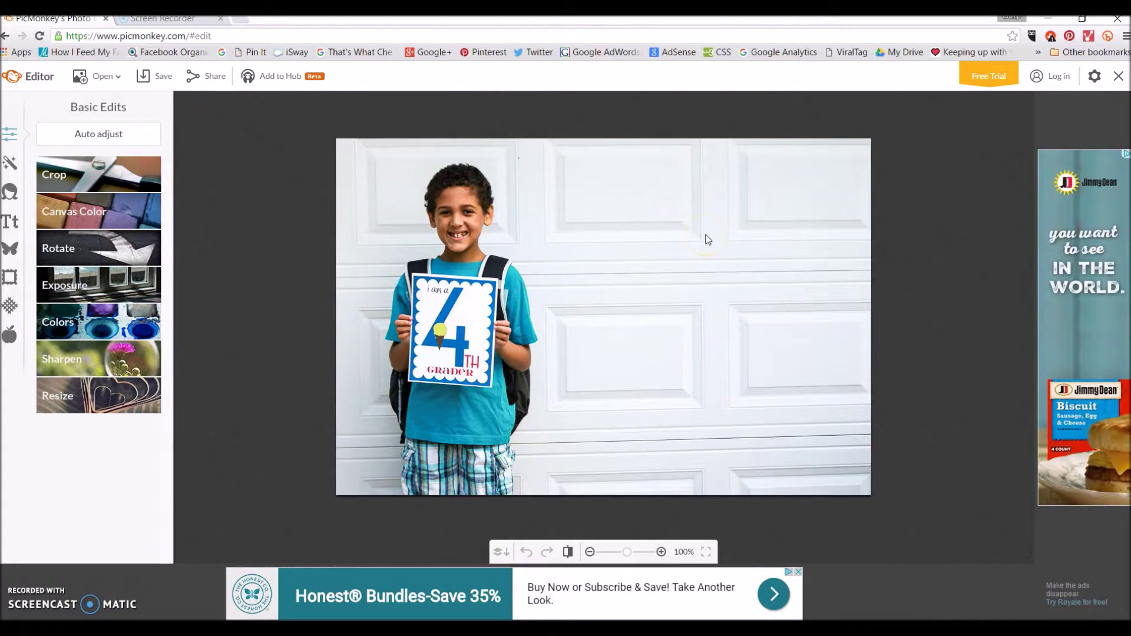
Step: Pick the Luckiest Guy font in the Text tool and add a new text box to the photo
left_click(9, 221)
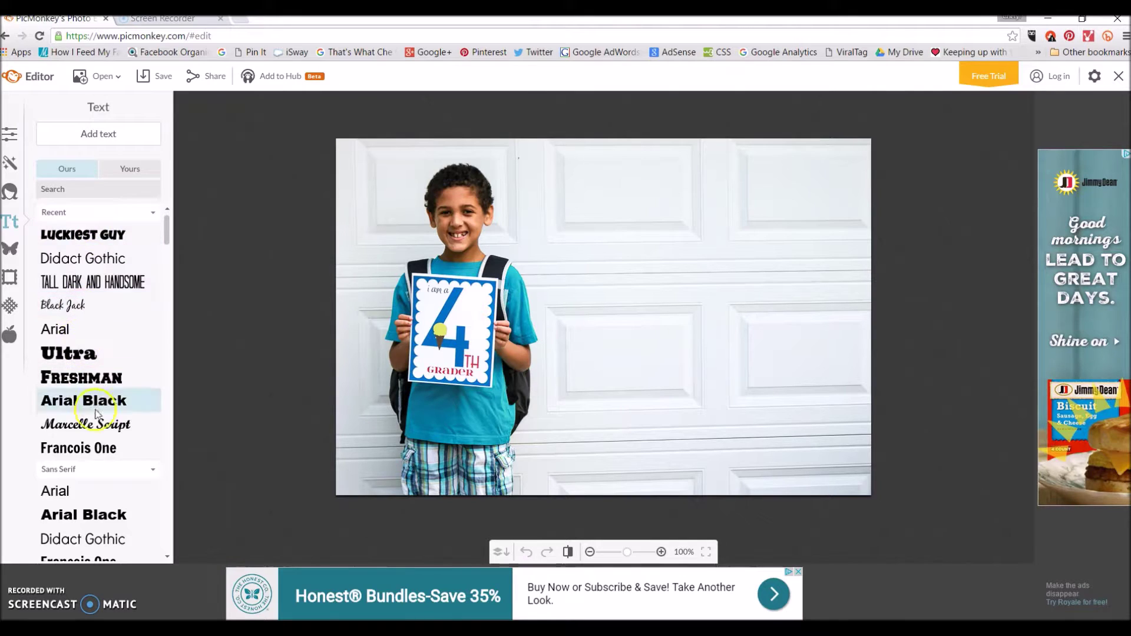
scroll(127, 335, "down", 1)
scroll(127, 338, "down", 5)
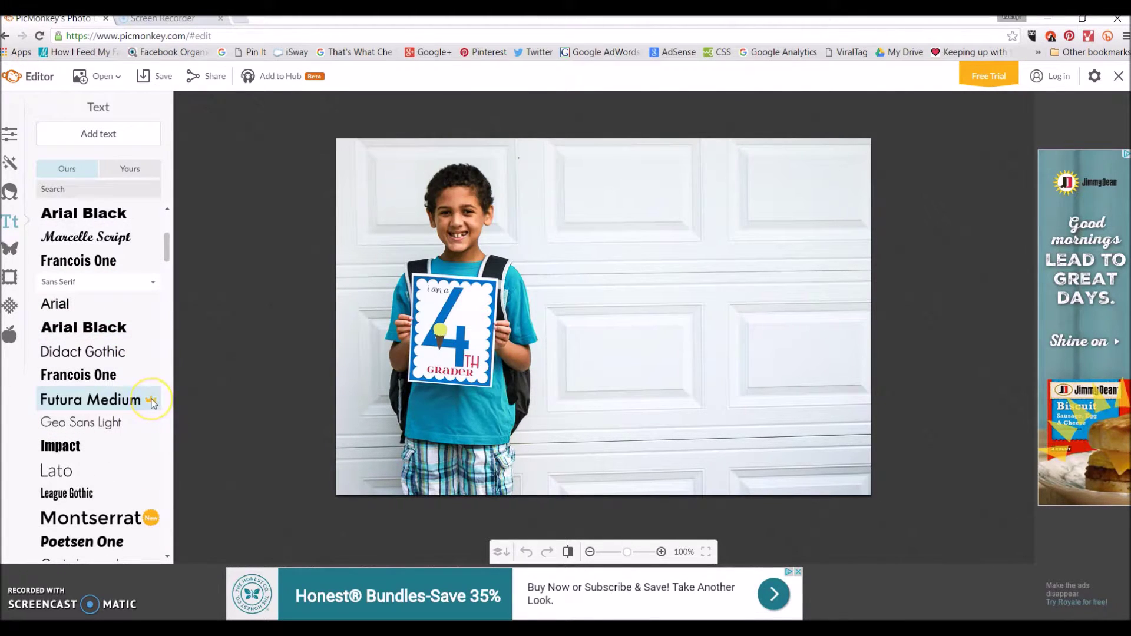
mouse_move(153, 403)
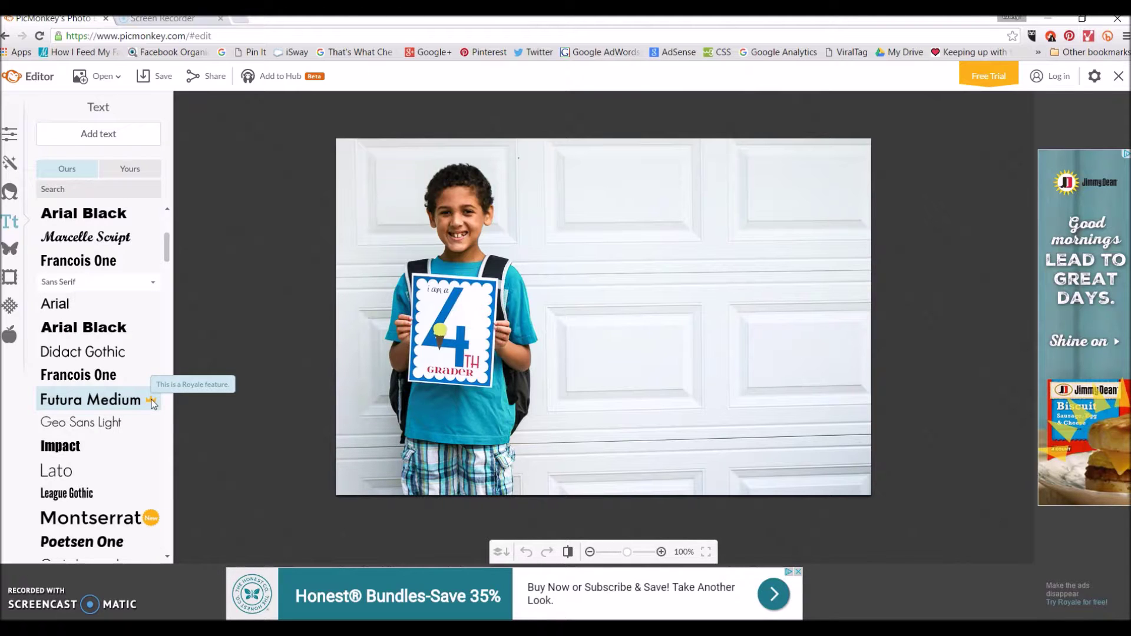
scroll(147, 357, "up", 4)
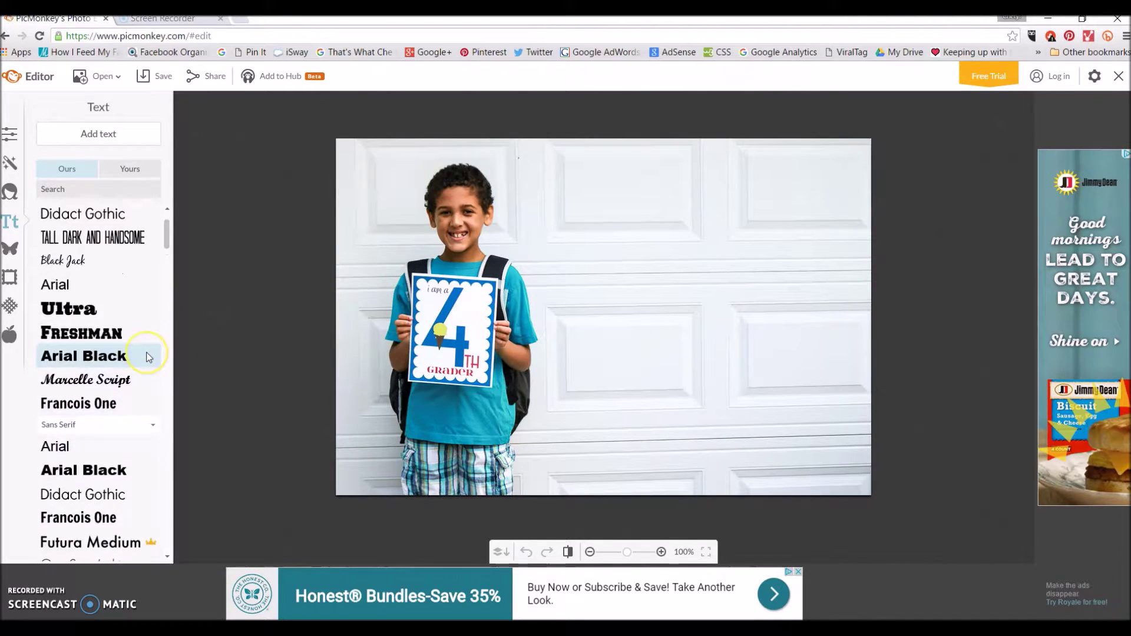
scroll(147, 357, "up", 1)
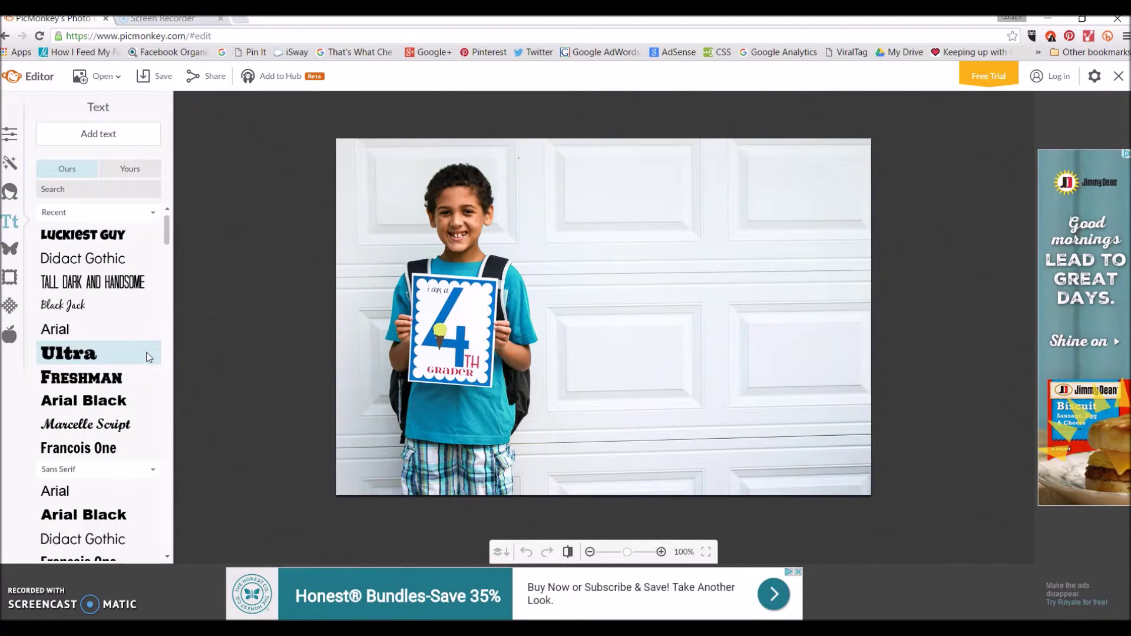
left_click(73, 235)
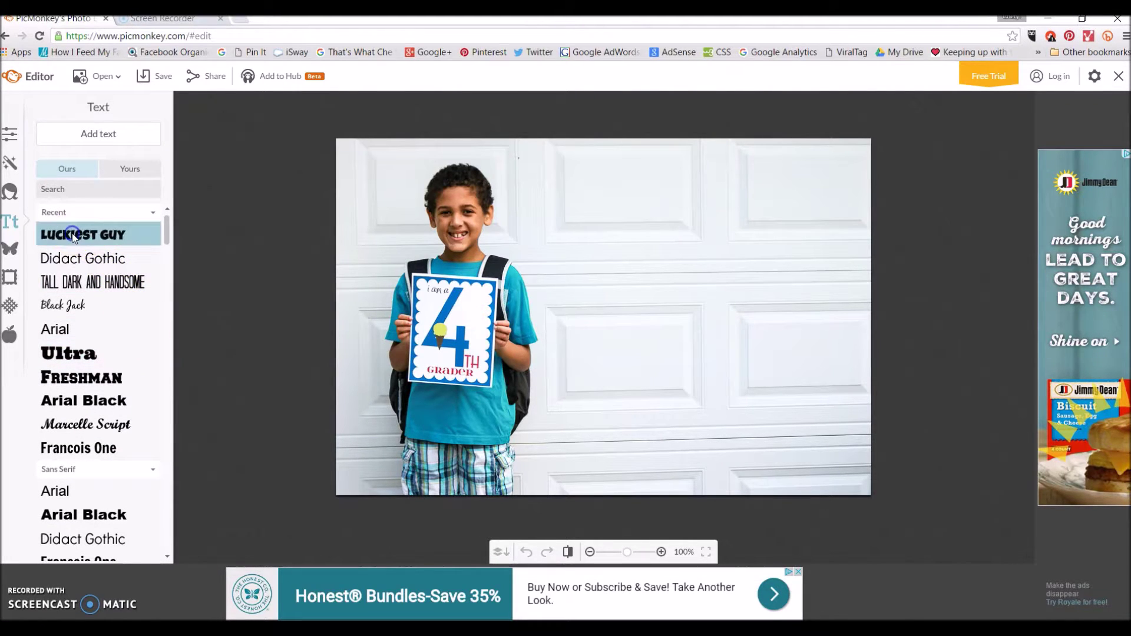
left_click(94, 136)
left_click(109, 138)
left_click(109, 137)
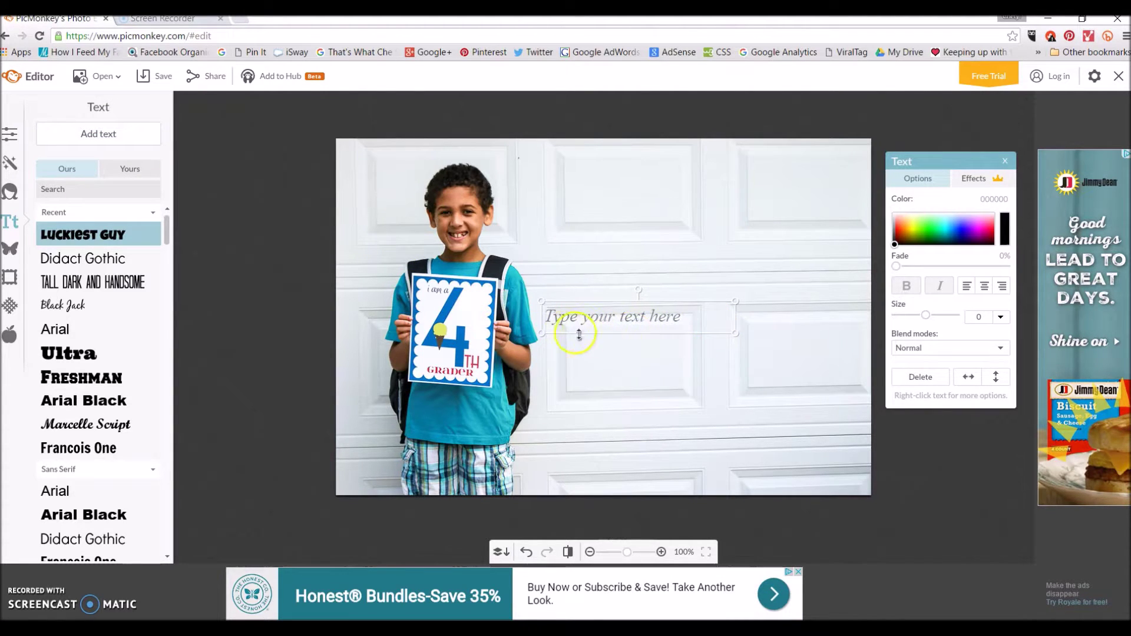
Step: Shift the text box right and type the boy's name, 'AGE: 9' and '4th grade' as separate lines
left_click_drag(636, 316, 699, 288)
left_click(698, 288)
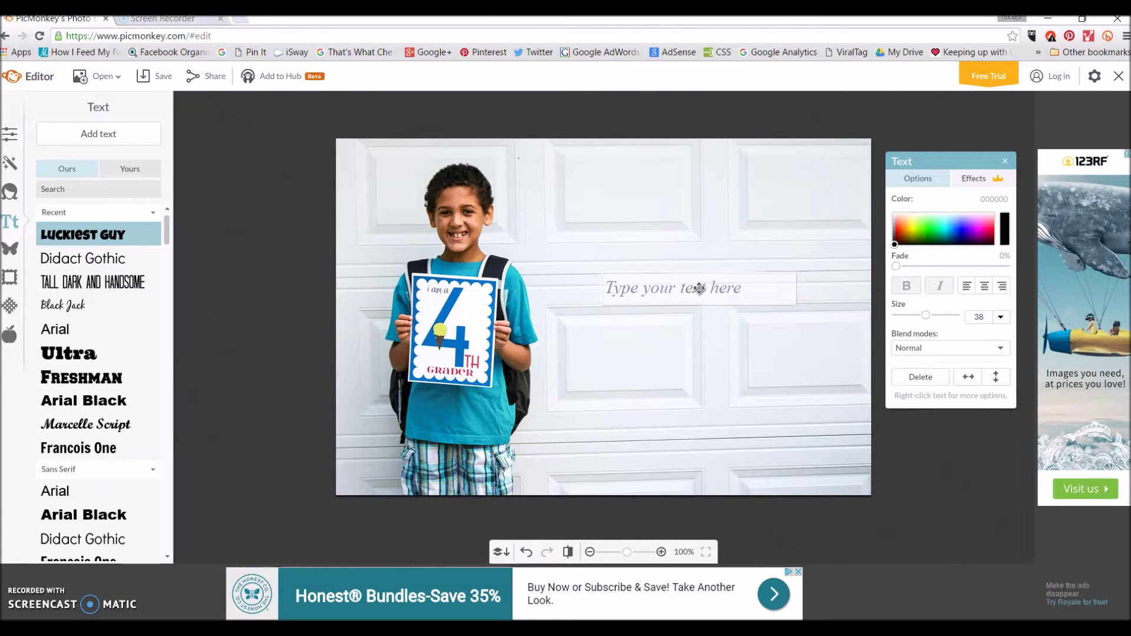
type("MICHA")
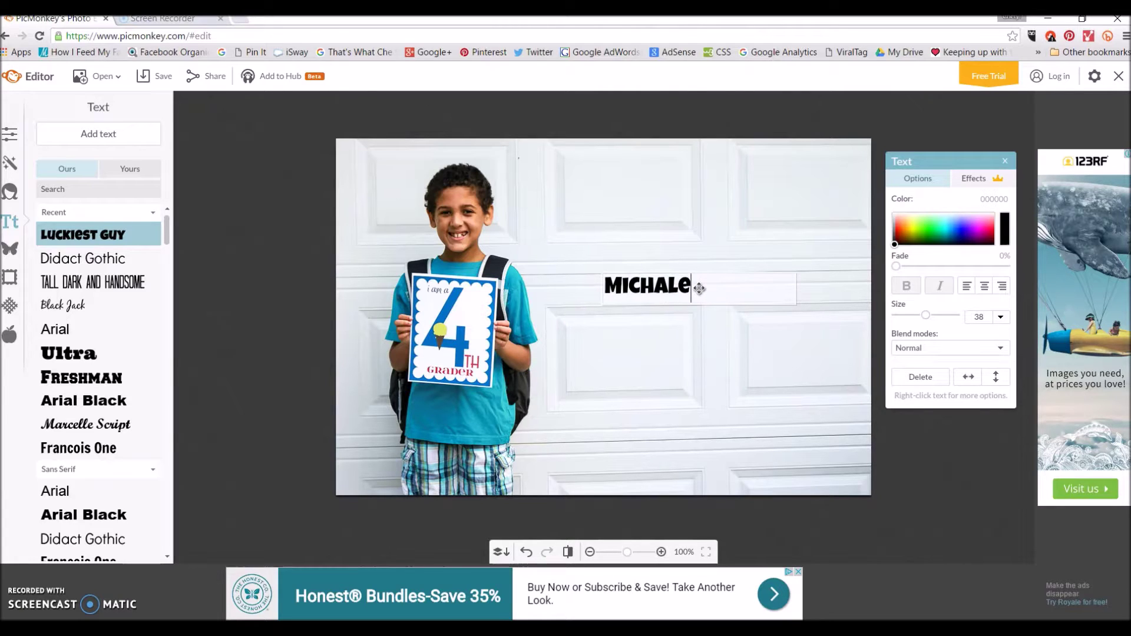
type("EL")
key("Return")
key("Return")
type("AG")
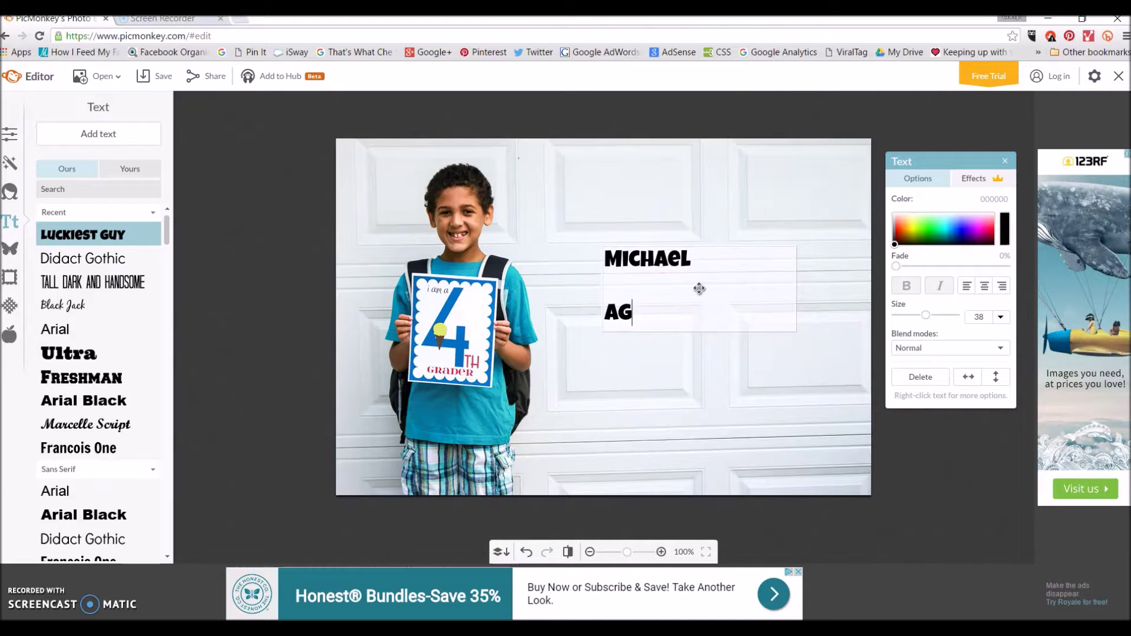
type("E: 9")
key("Return")
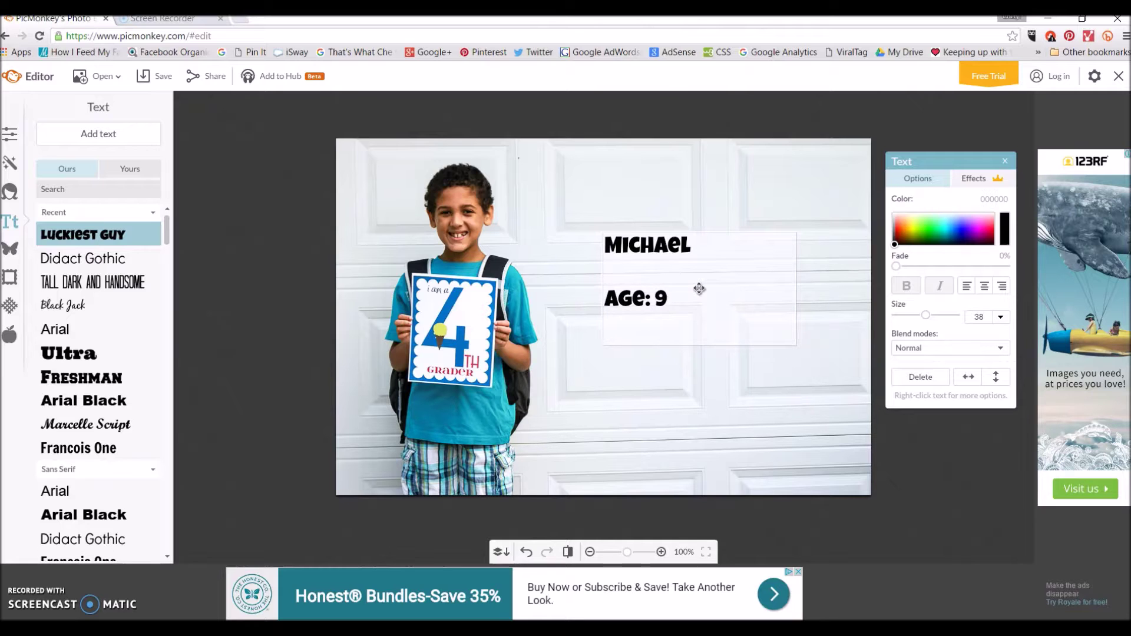
type("4th grad")
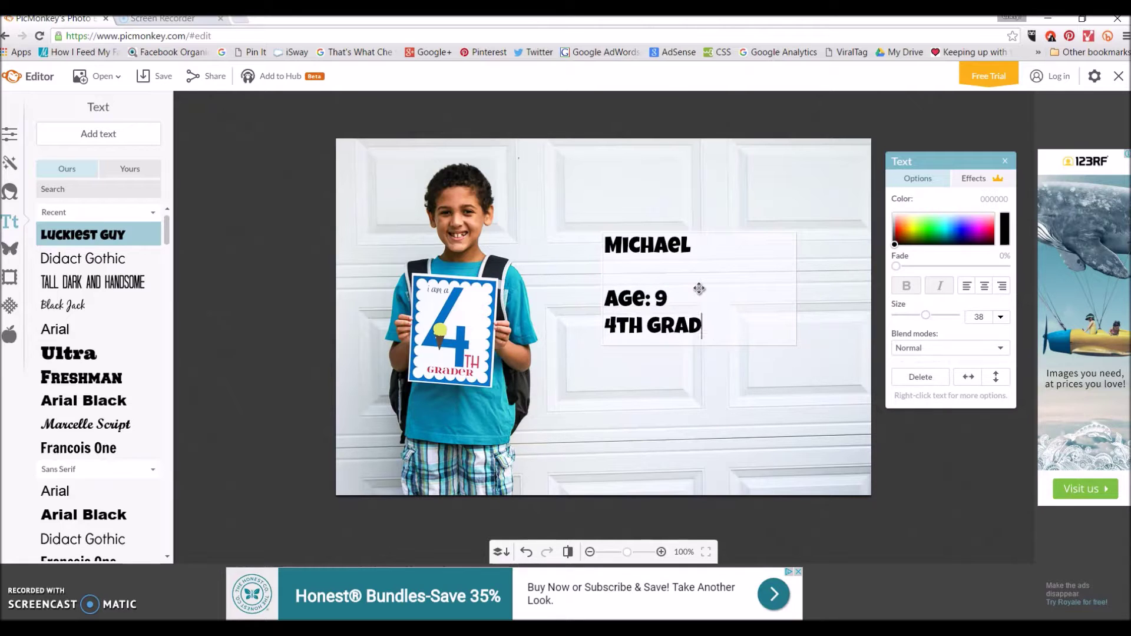
type("e")
key("Return")
key("Return")
Step: Add 'LIKES: swimming, swinging, riding my bike' and 'WHEN I GROW UP: I WANT TO WORK AT PIX…'
type("li")
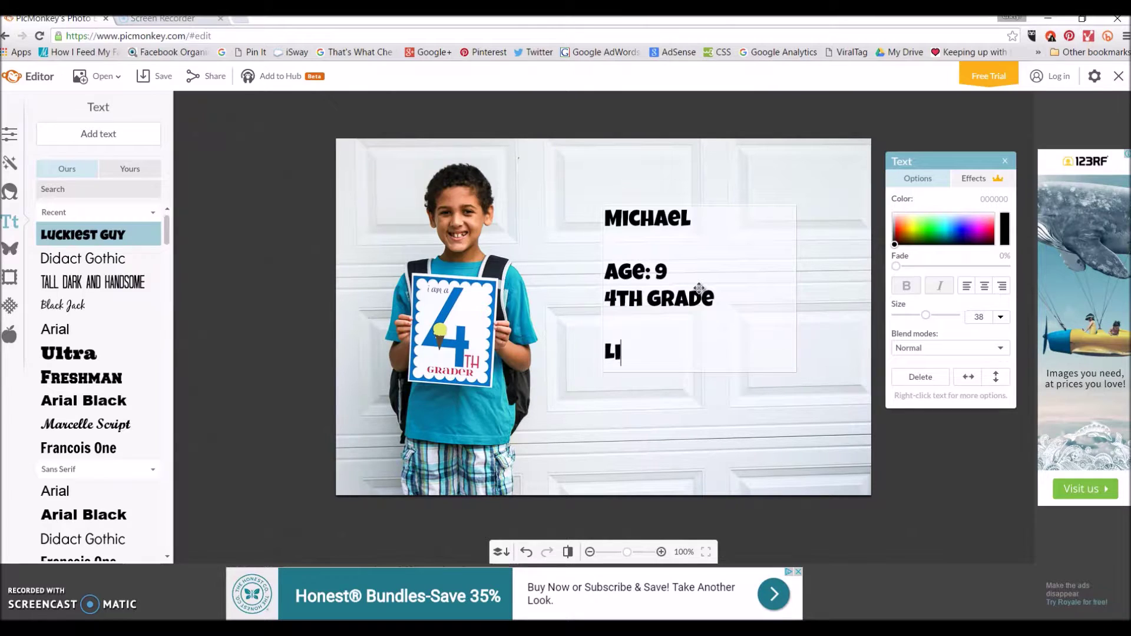
type("kes:")
key("Return")
type("swimm")
key("BackSpace")
key("BackSpace")
key("BackSpace")
type("imming, swinging, ride ing my")
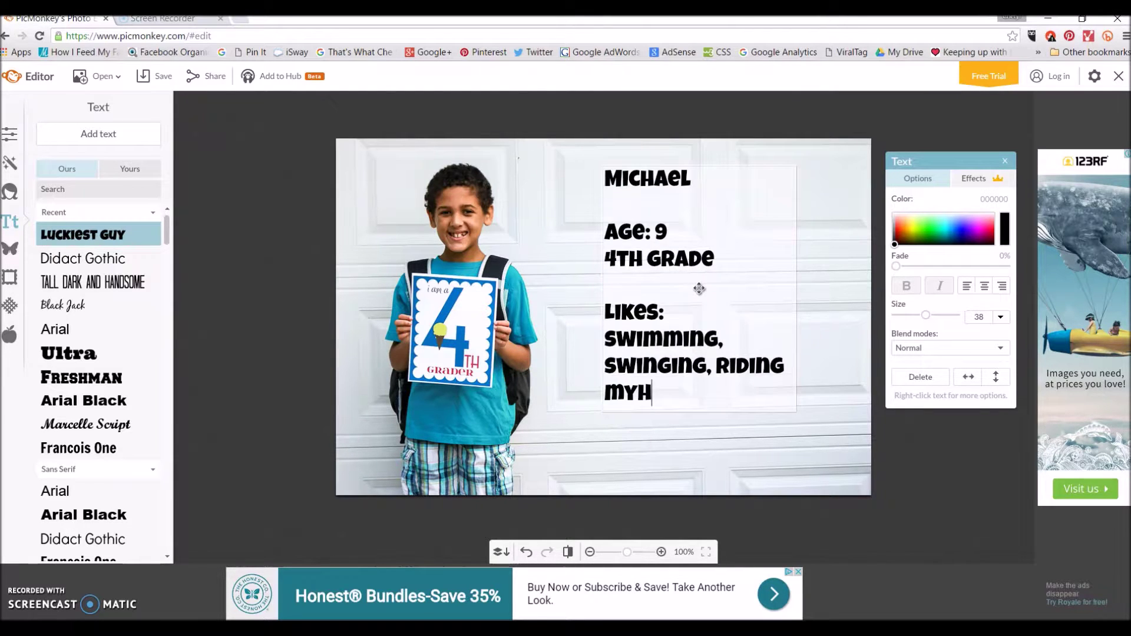
type(" bike")
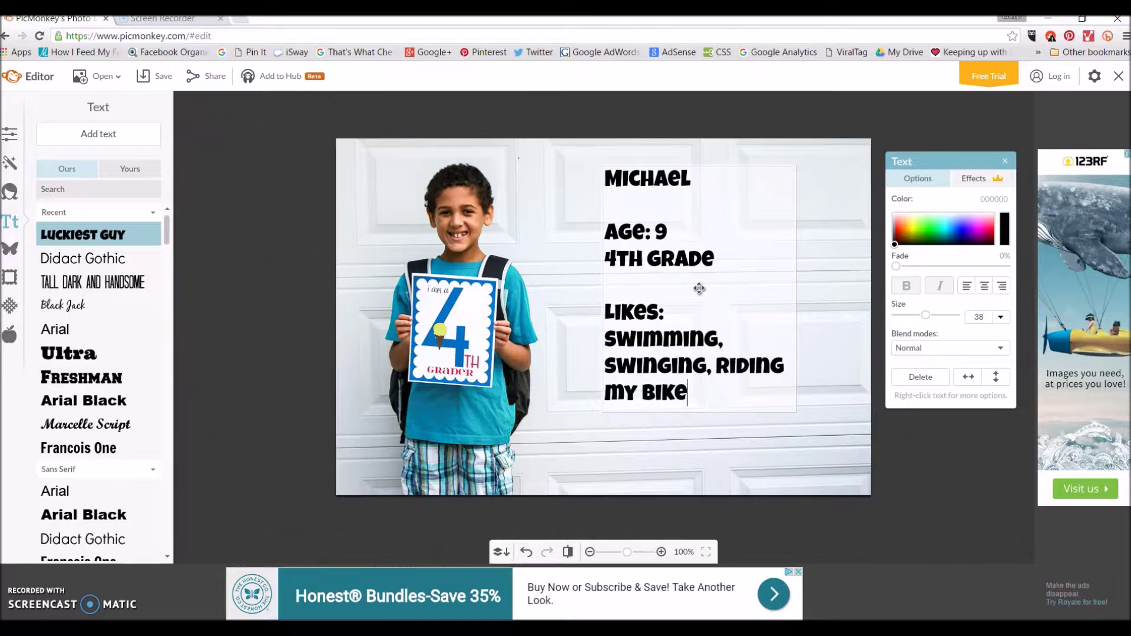
key("Return")
key("Return")
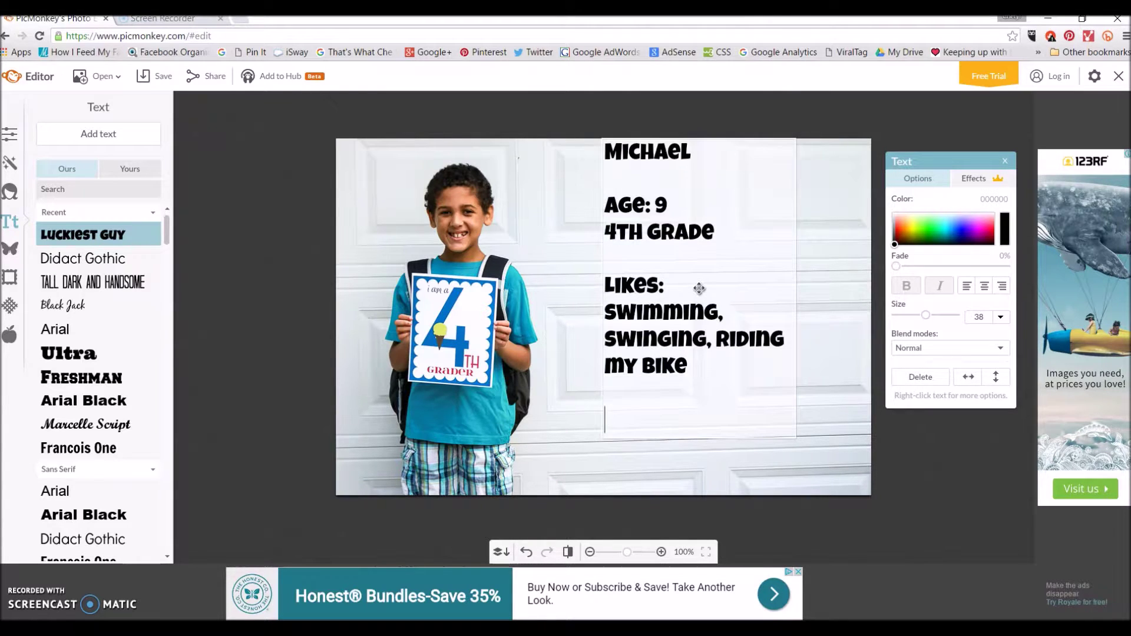
type("what")
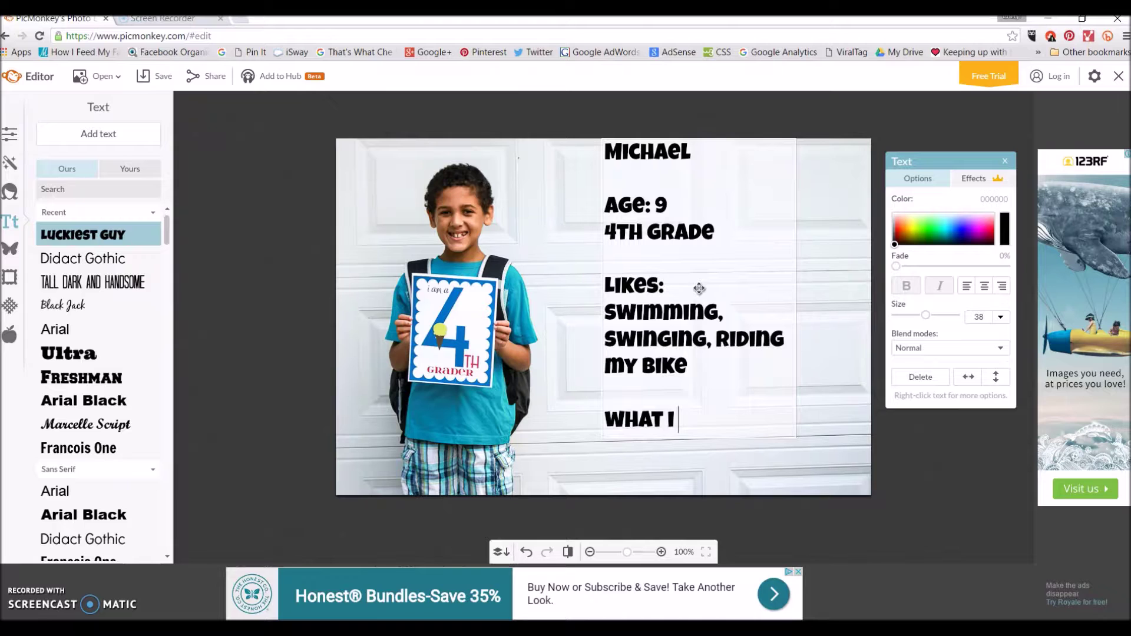
key("BackSpace")
key("BackSpace")
key("BackSpace")
type("en I GROW")
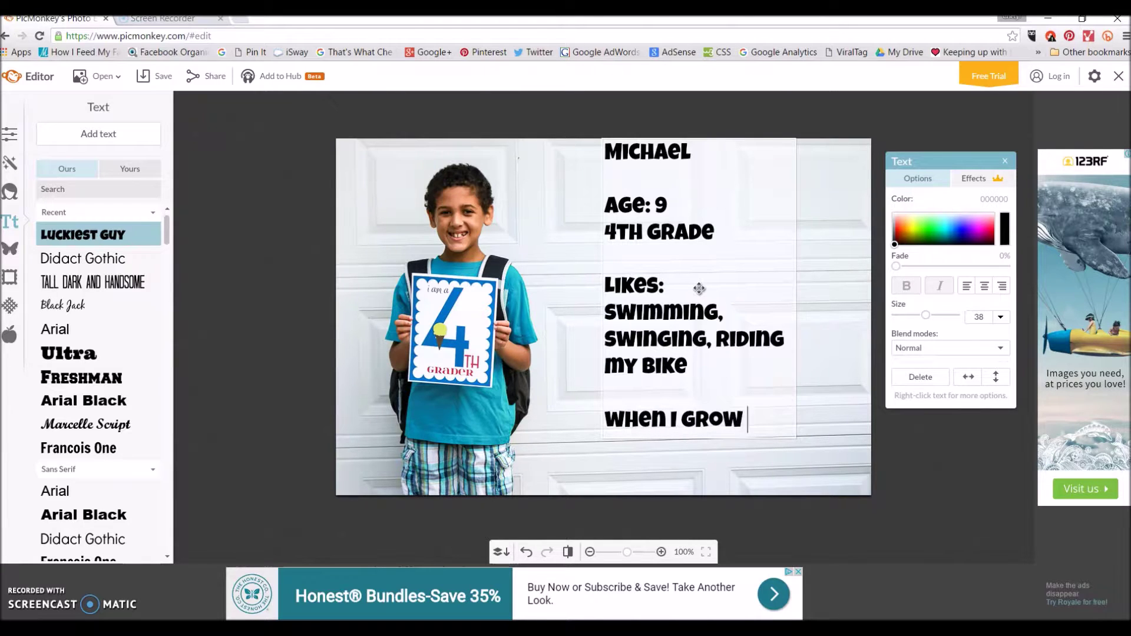
type(" UP:")
key("Return")
type("I WANT")
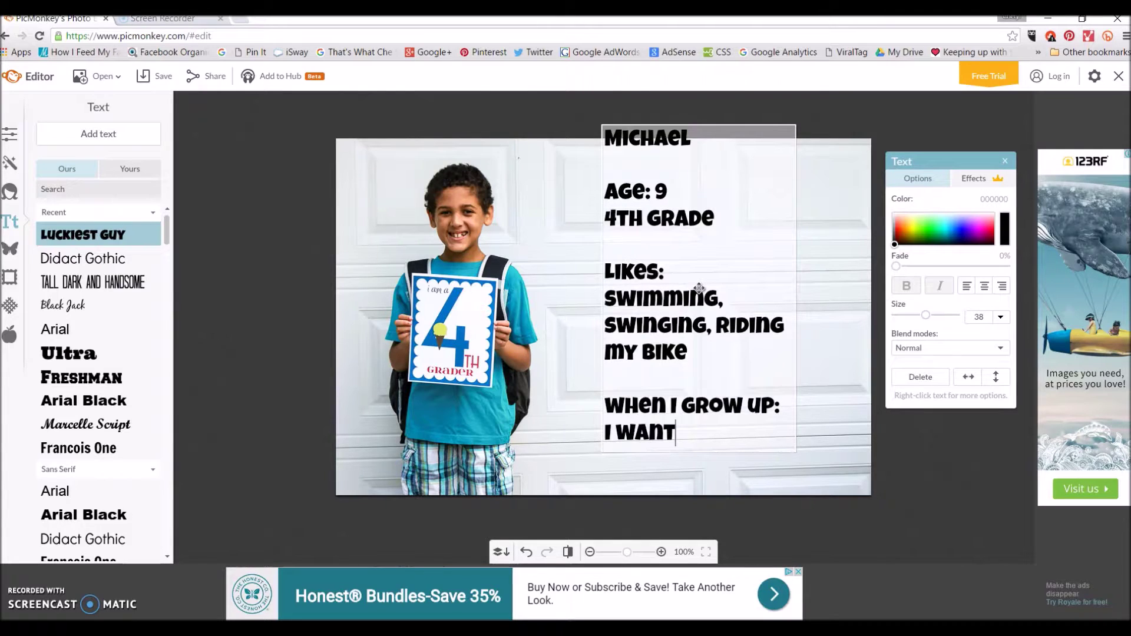
type(" TO WORK AT PIXAR")
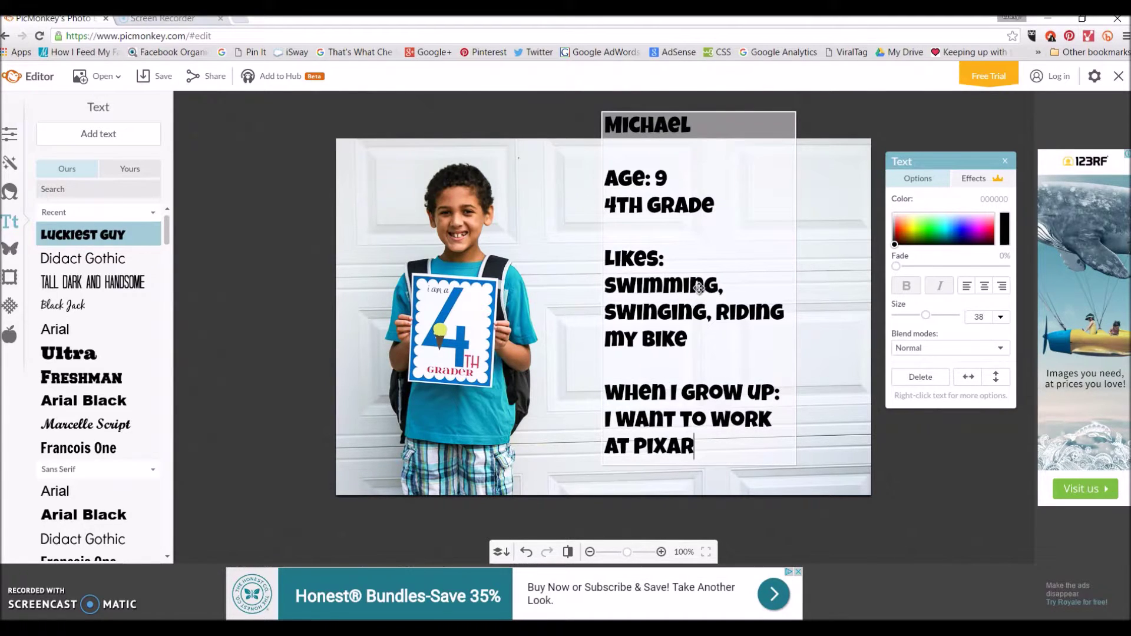
Step: Move the profile text box to the right side of the photo beside the boy
left_click_drag(648, 179, 646, 210)
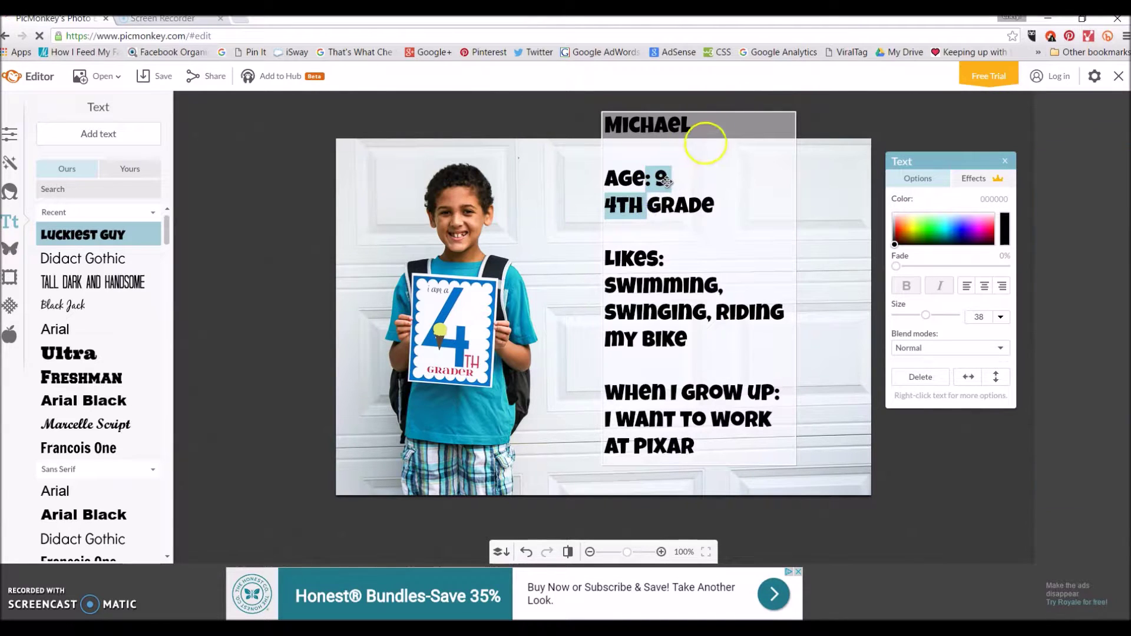
left_click(765, 111)
left_click_drag(755, 124, 748, 161)
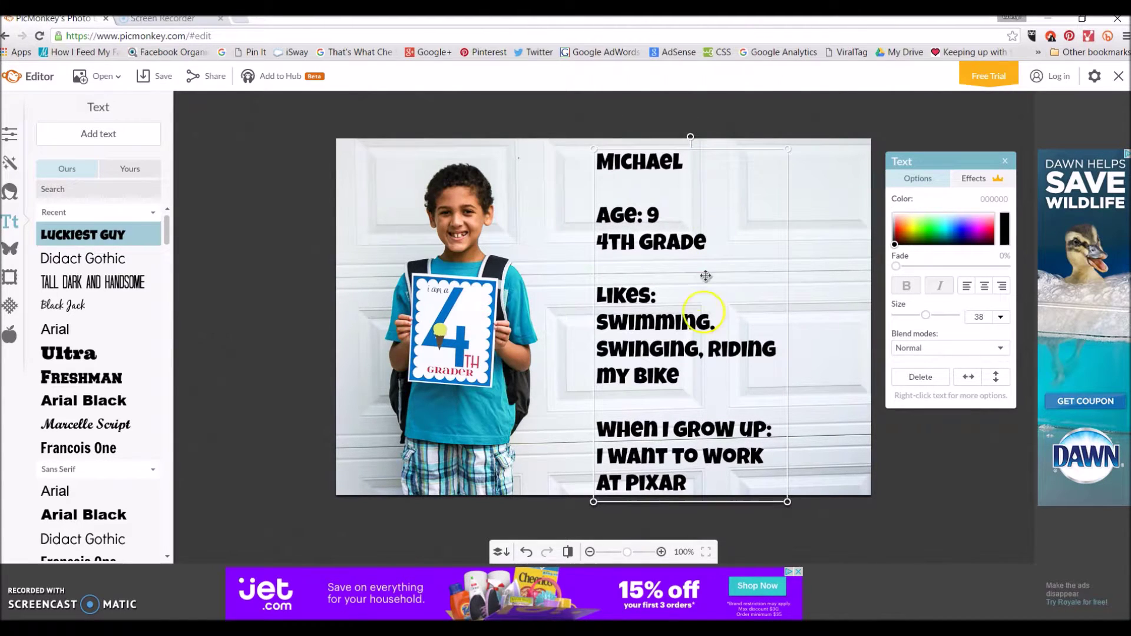
left_click_drag(687, 487, 714, 471)
left_click(808, 455)
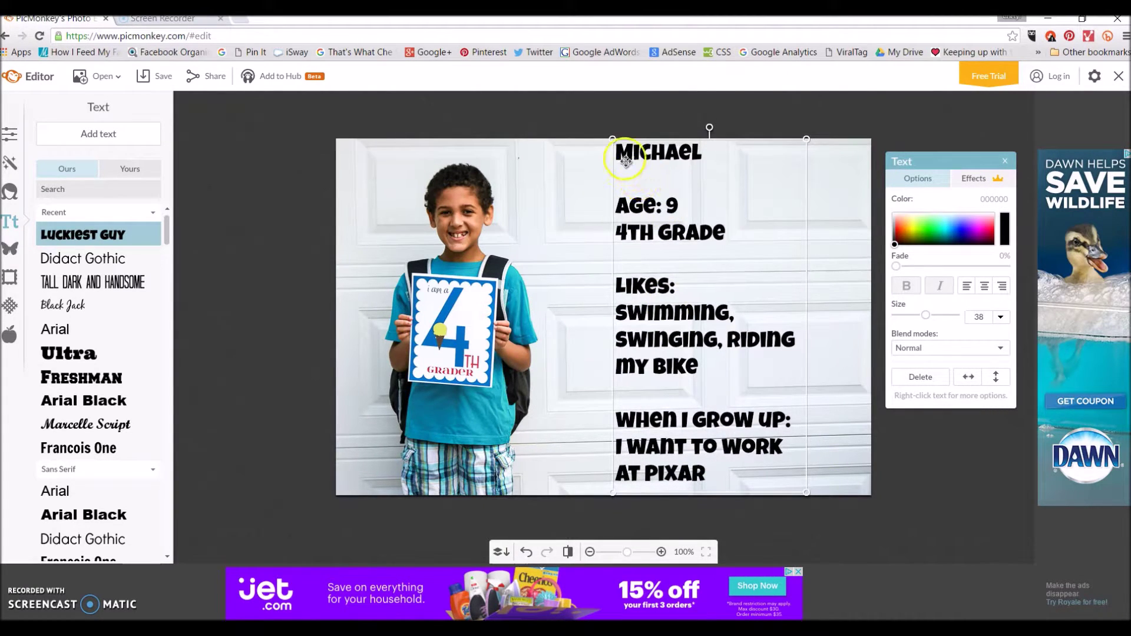
Step: Center-align all profile lines and color the text orange
double_click(623, 154)
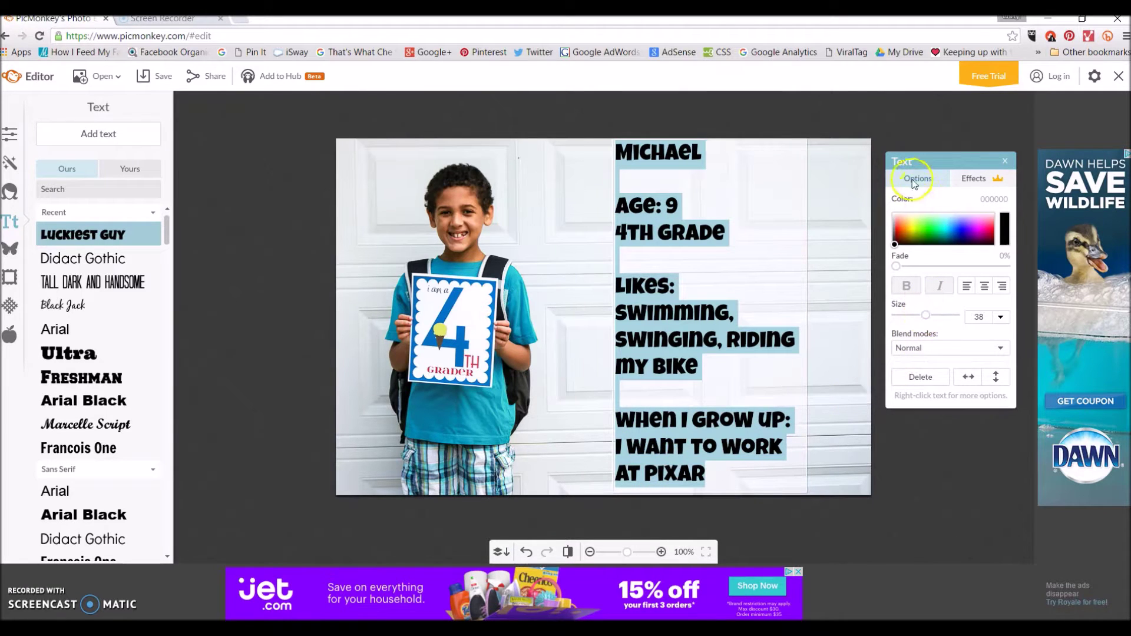
left_click(984, 289)
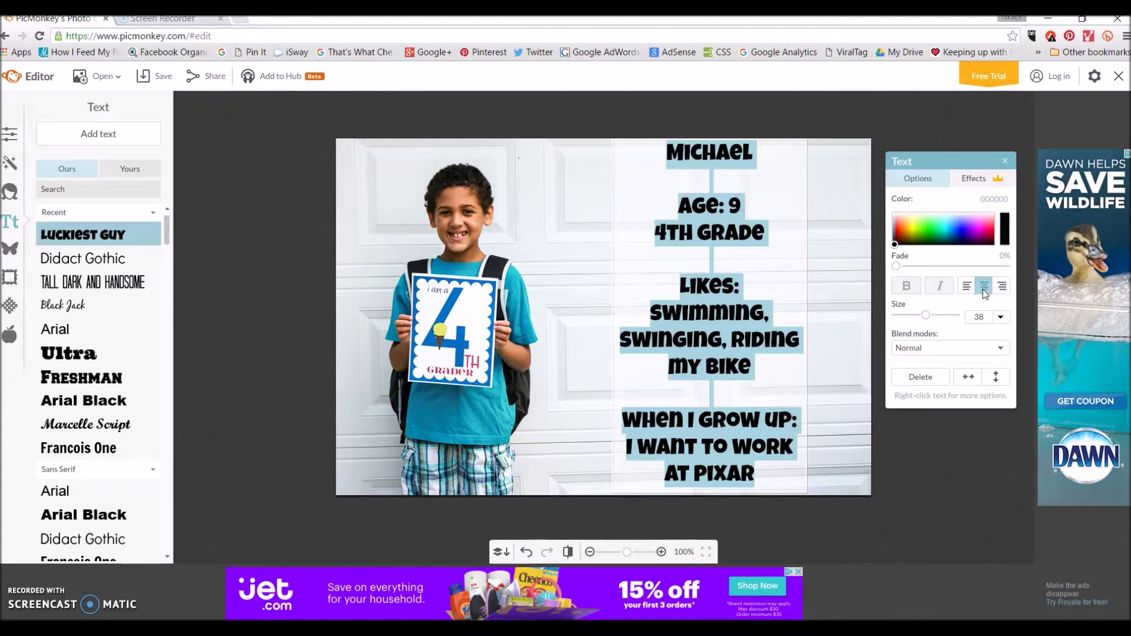
left_click(902, 230)
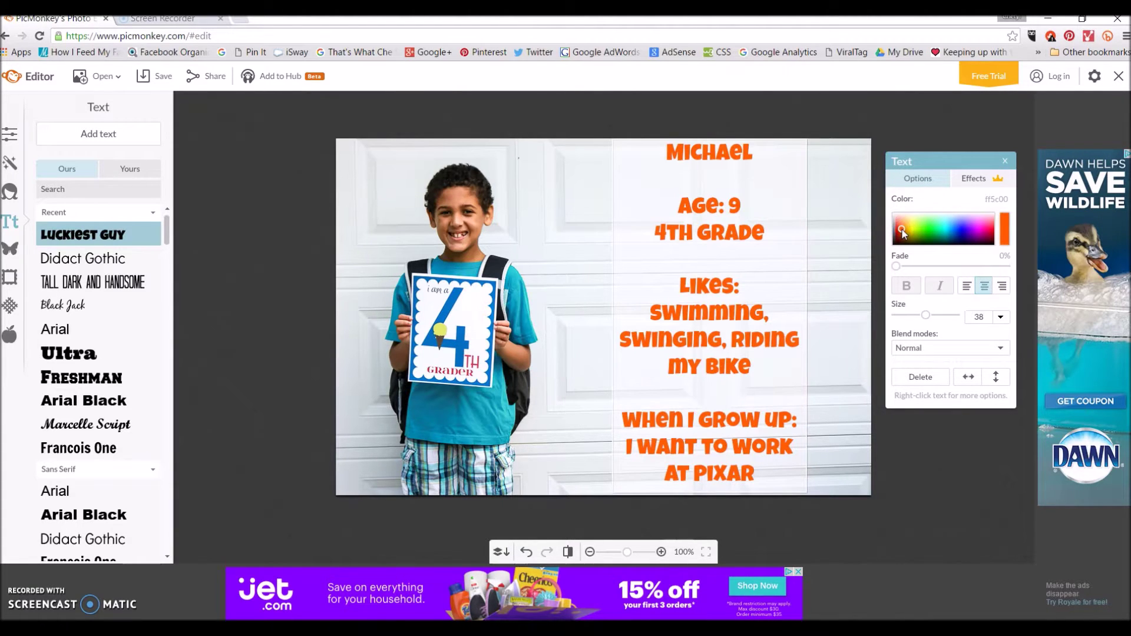
Step: Shrink the profile text, make it near-black (1e0002), and enlarge the name line to size 59
left_click_drag(898, 280, 909, 271)
mouse_move(925, 315)
left_mouse_down()
mouse_move(942, 316)
mouse_move(901, 315)
mouse_move(923, 319)
left_mouse_up()
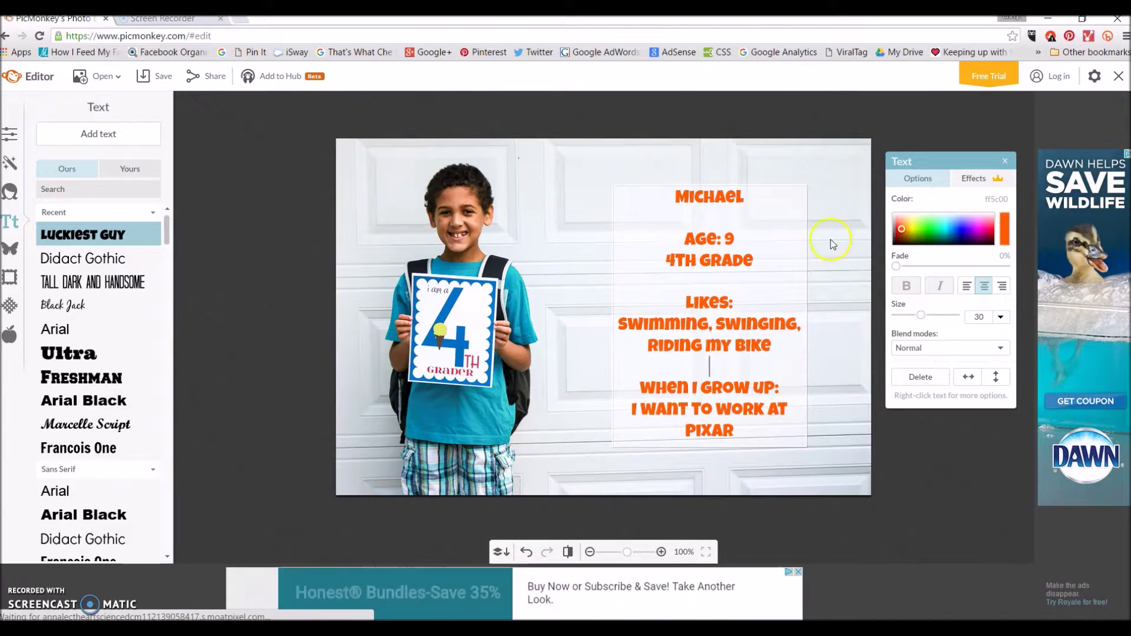
mouse_move(912, 241)
left_mouse_down()
mouse_move(980, 231)
mouse_move(994, 246)
left_mouse_up()
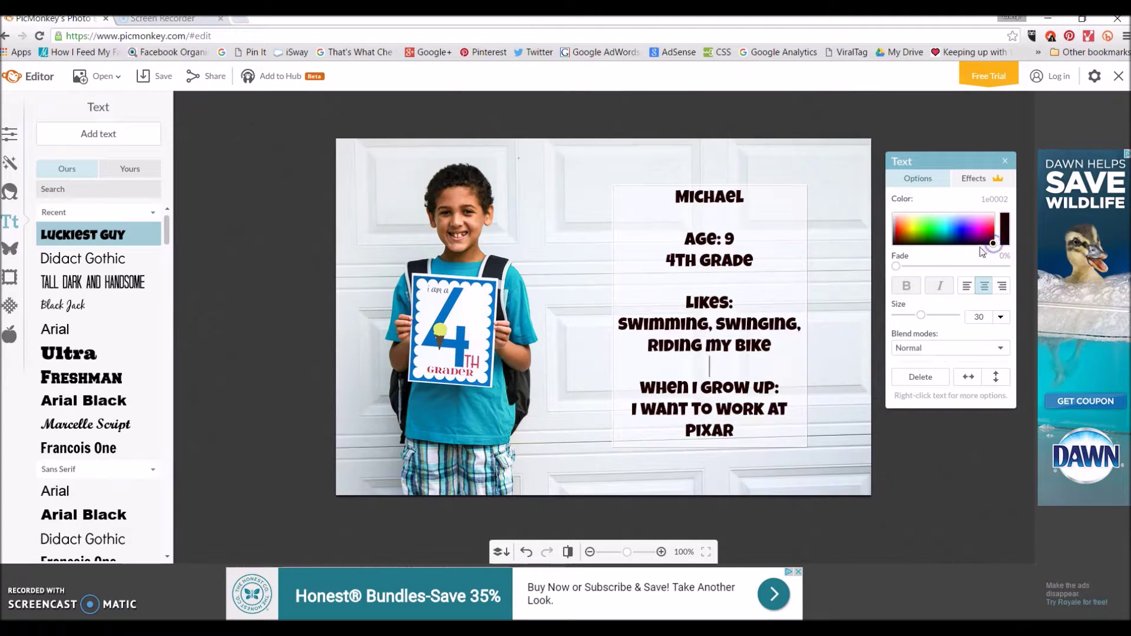
left_click_drag(671, 194, 746, 202)
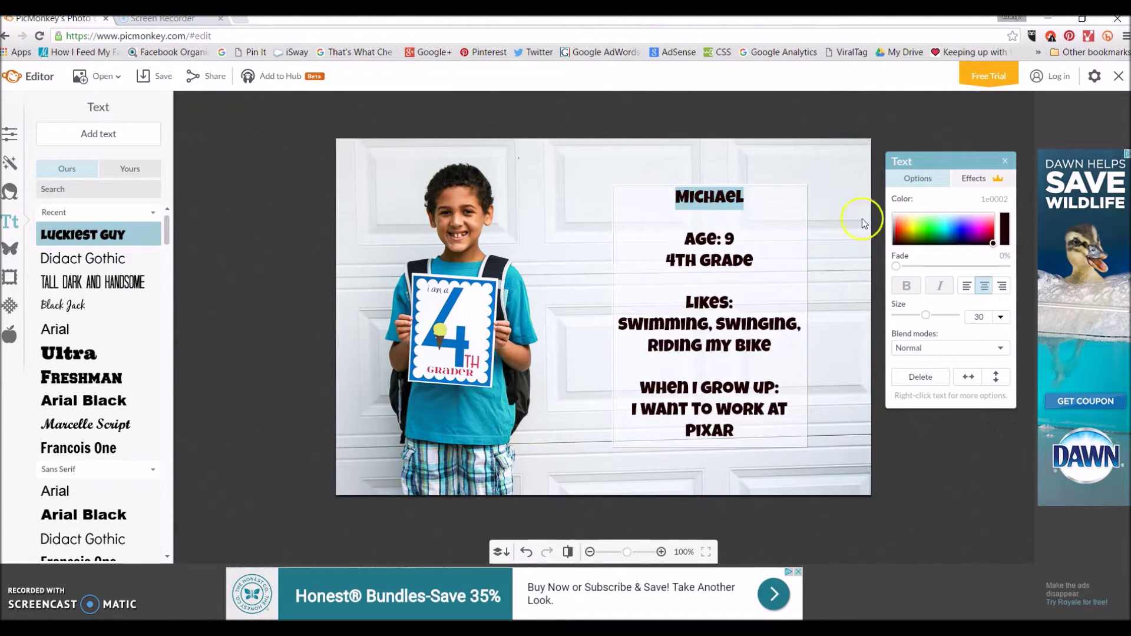
left_click_drag(926, 315, 941, 318)
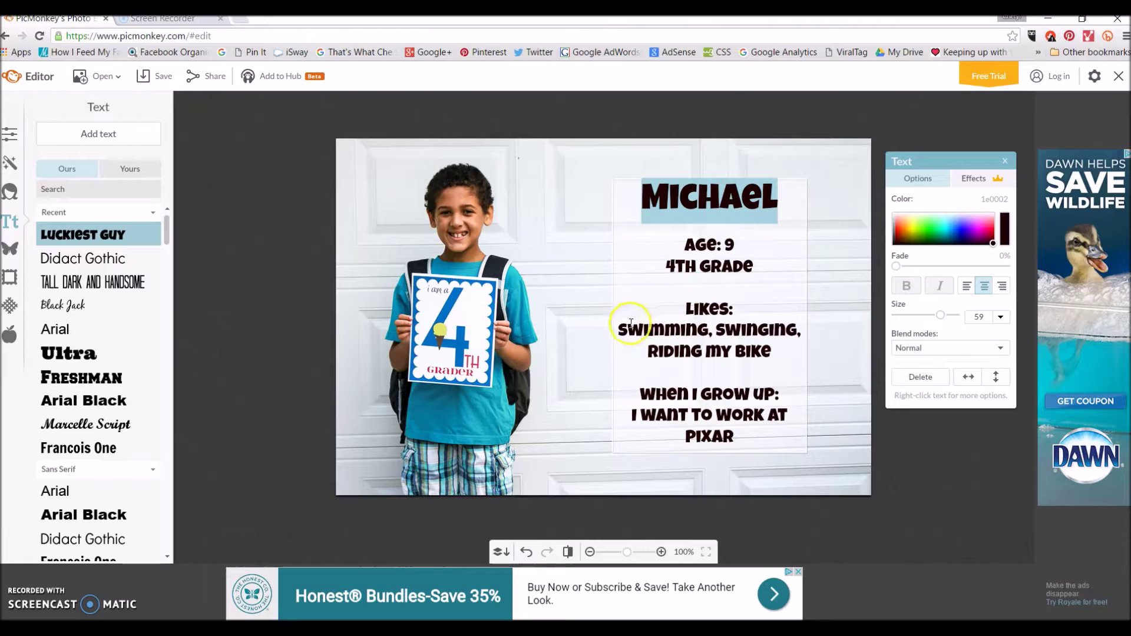
Step: Widen the text box leftward so the likes and career lines fit, then nudge it slightly right
left_click(842, 243)
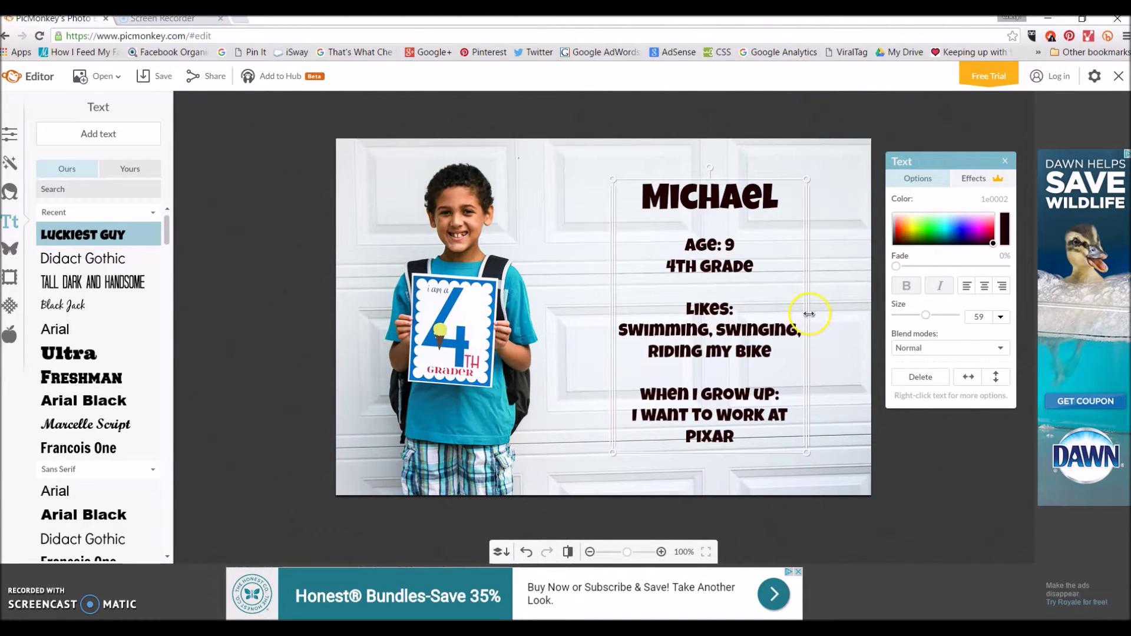
left_click_drag(807, 314, 856, 312)
left_click_drag(611, 314, 532, 313)
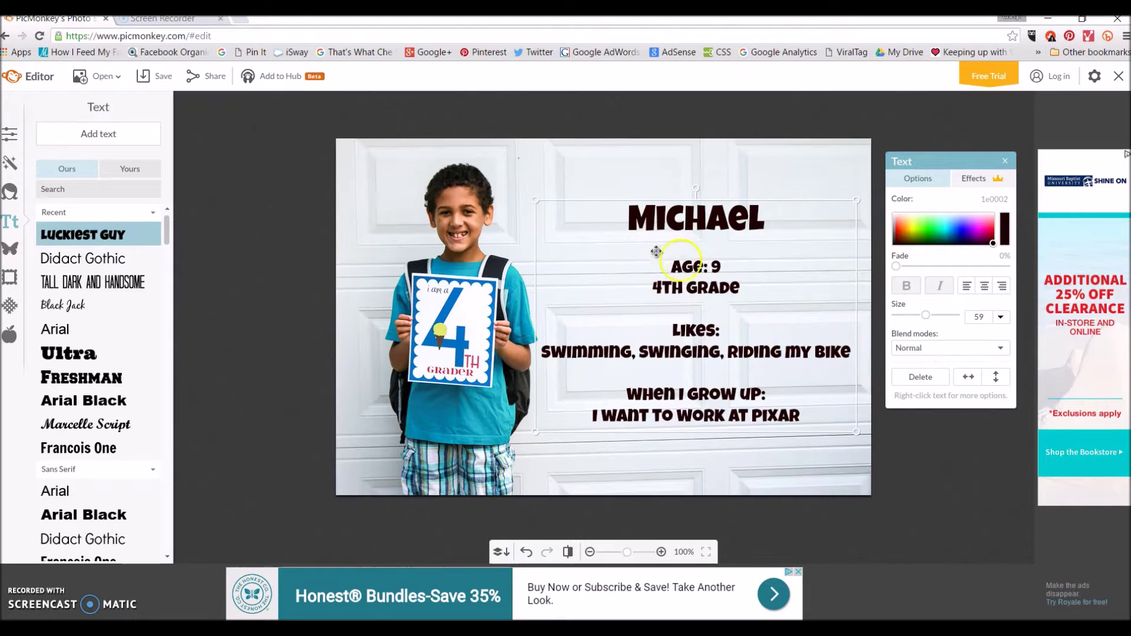
left_click_drag(705, 287, 710, 287)
double_click(711, 287)
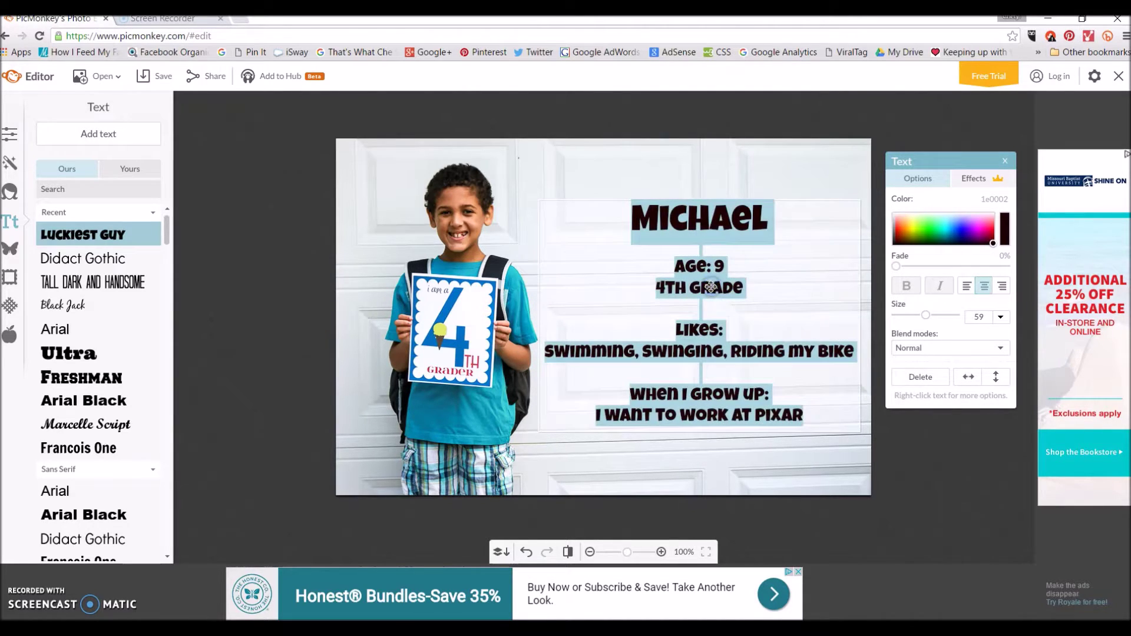
left_click(828, 481)
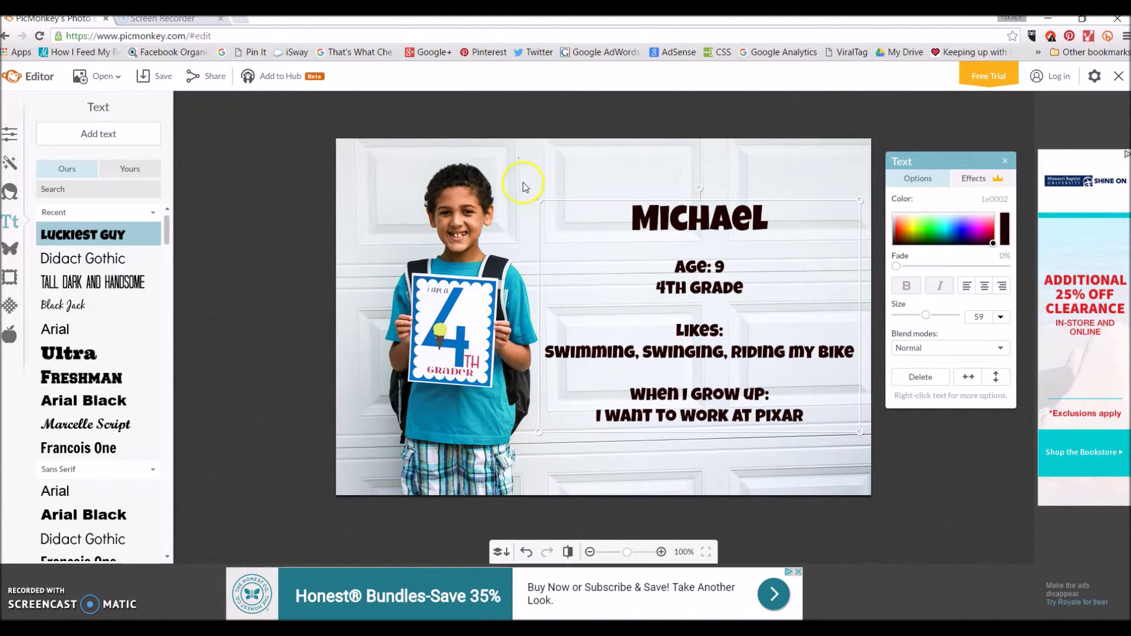
left_click(149, 78)
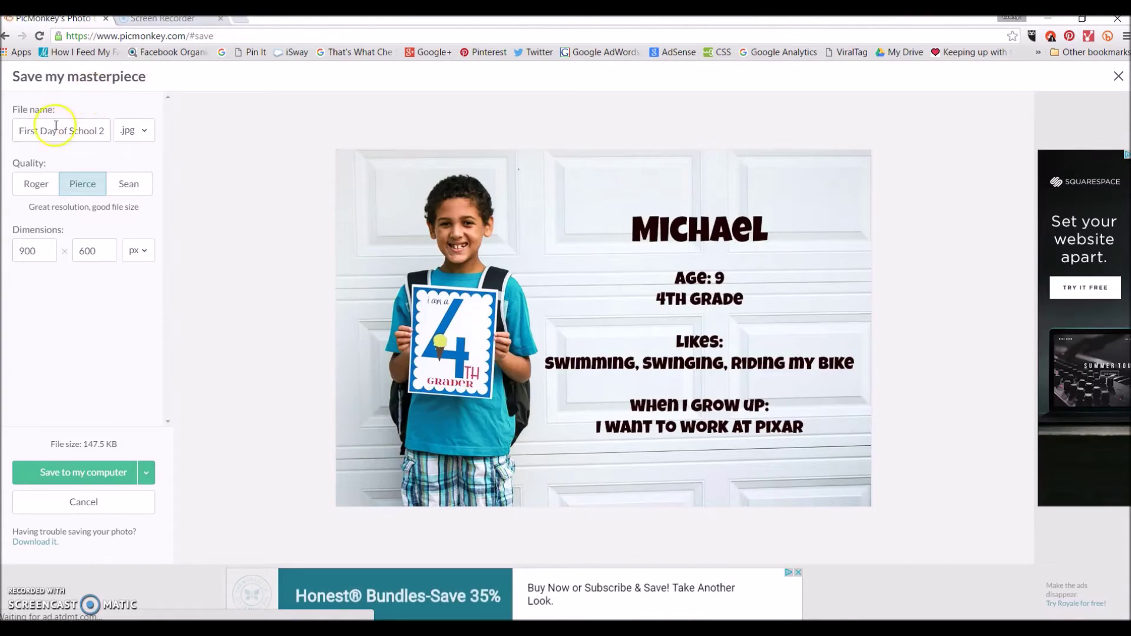
Step: Save the photo to the computer as a JPG named with the boy's name and '4th grade'
left_click_drag(20, 130, 158, 126)
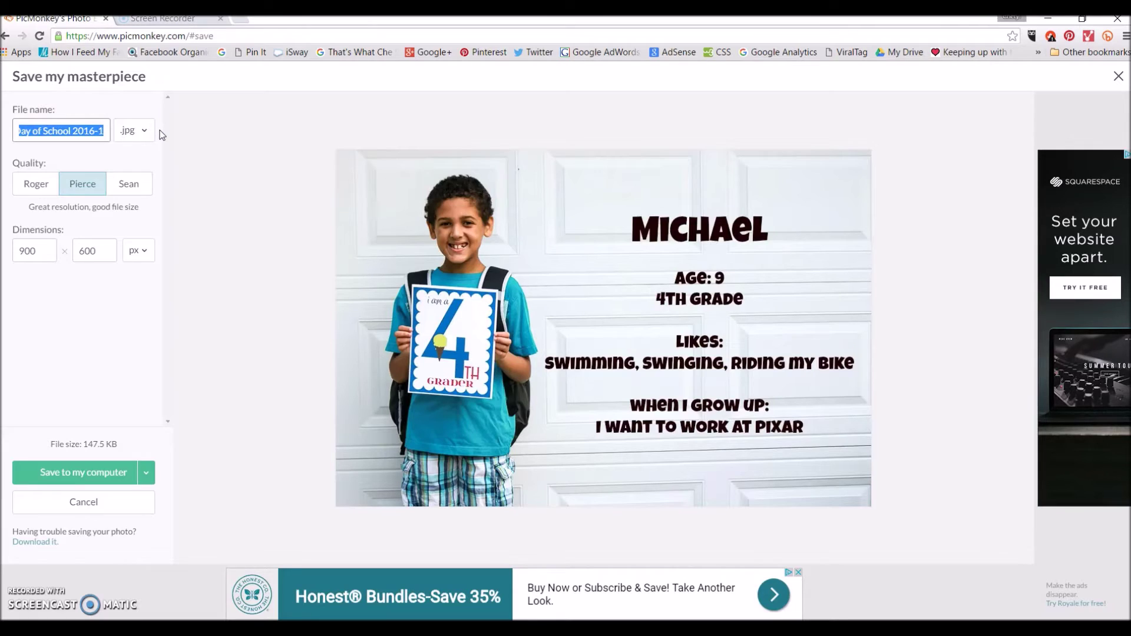
type("Michael 4th grade")
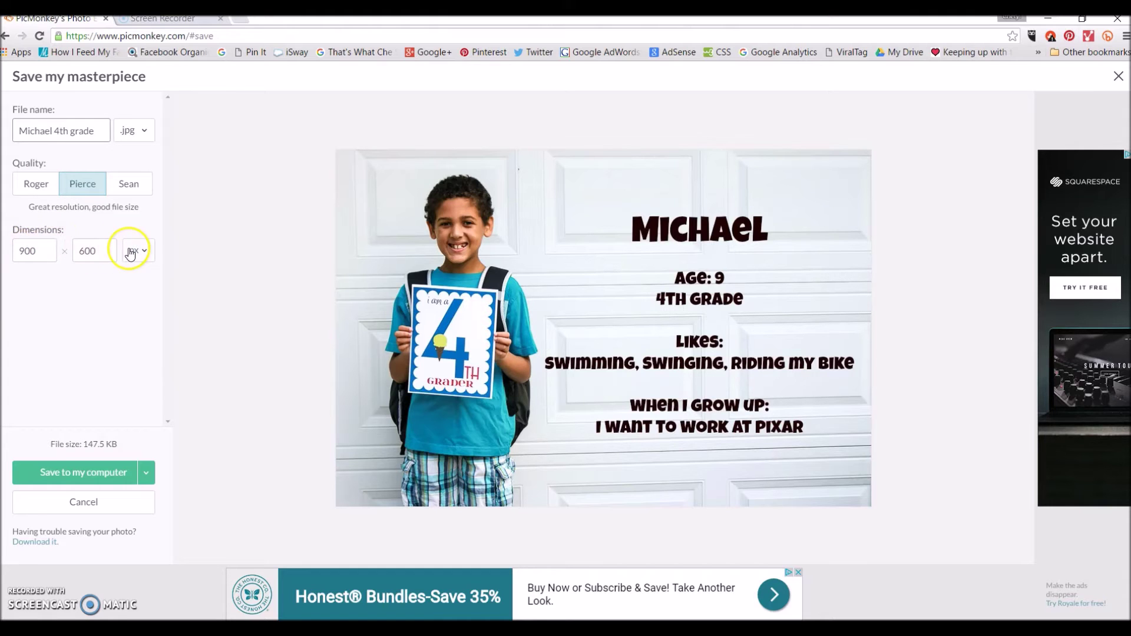
left_click(107, 474)
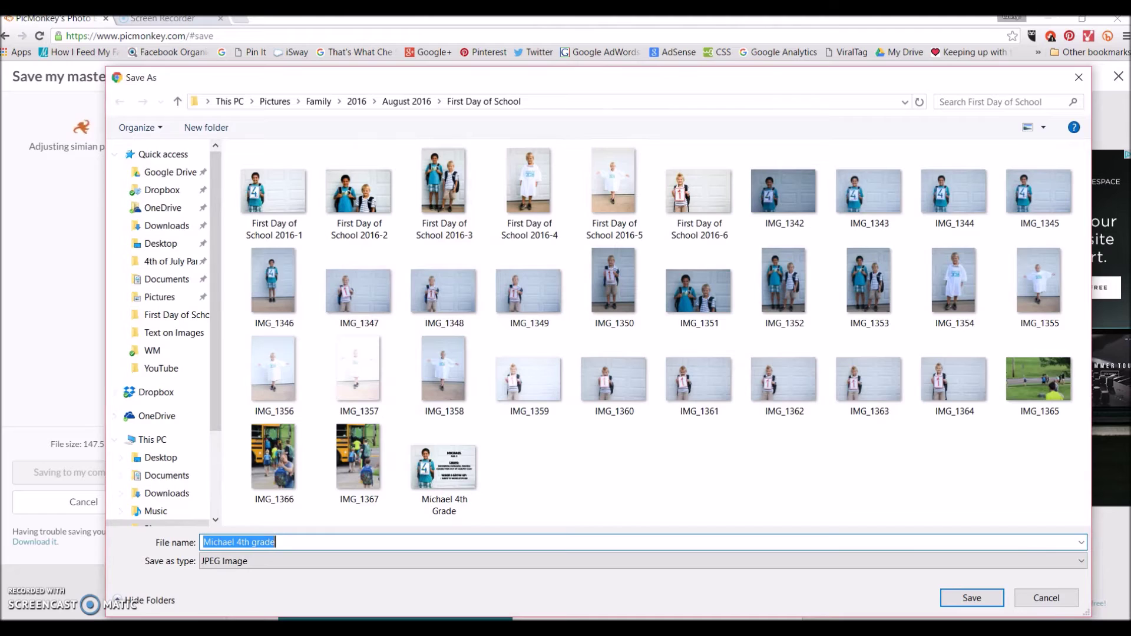
left_click(1044, 598)
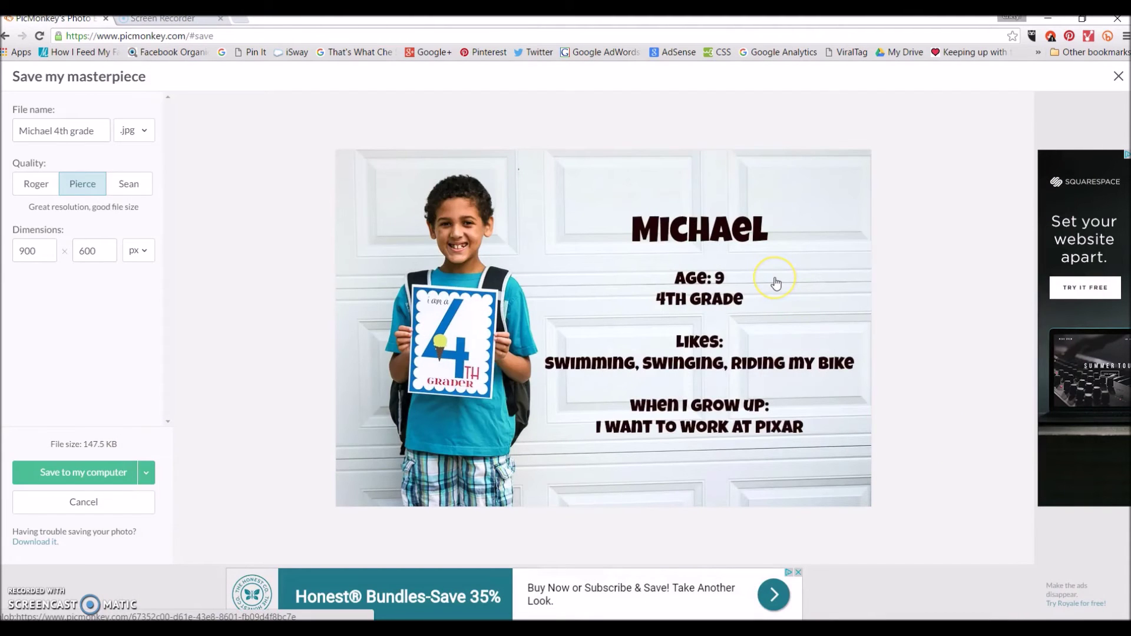